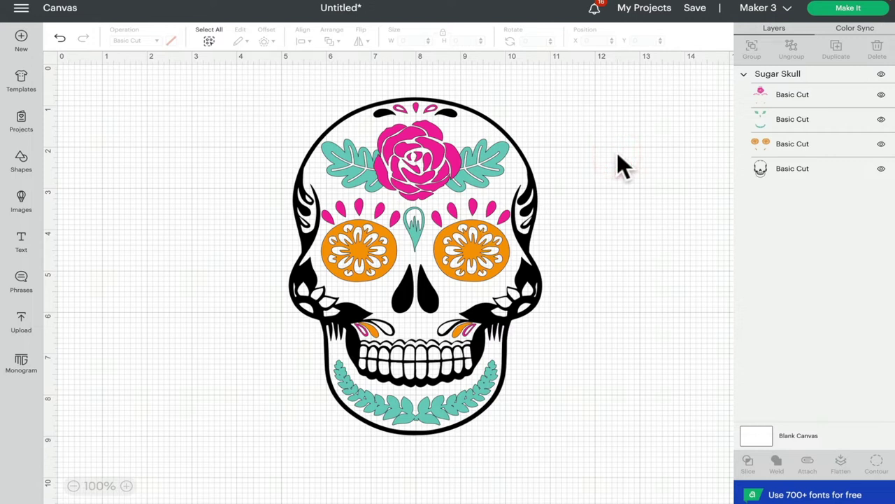
Select the whole four-layer Sugar Skull group (5.652 by 8.173 inches) on the canvas
click(465, 217)
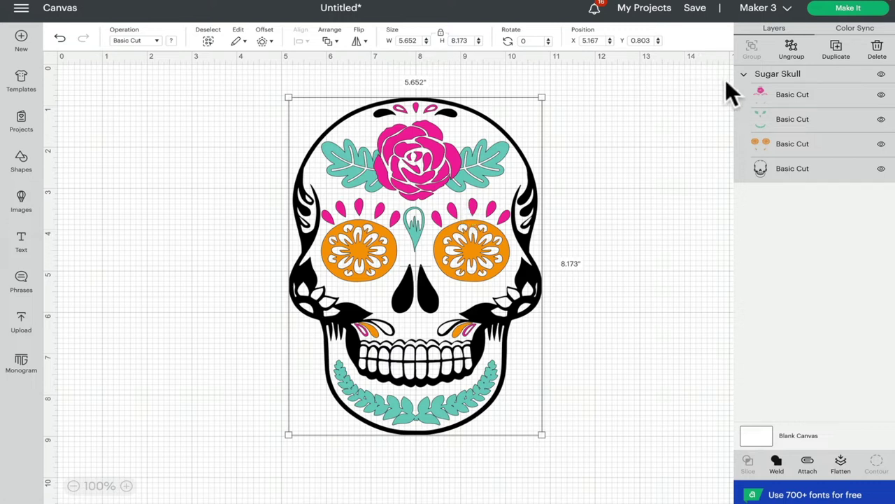
click(668, 173)
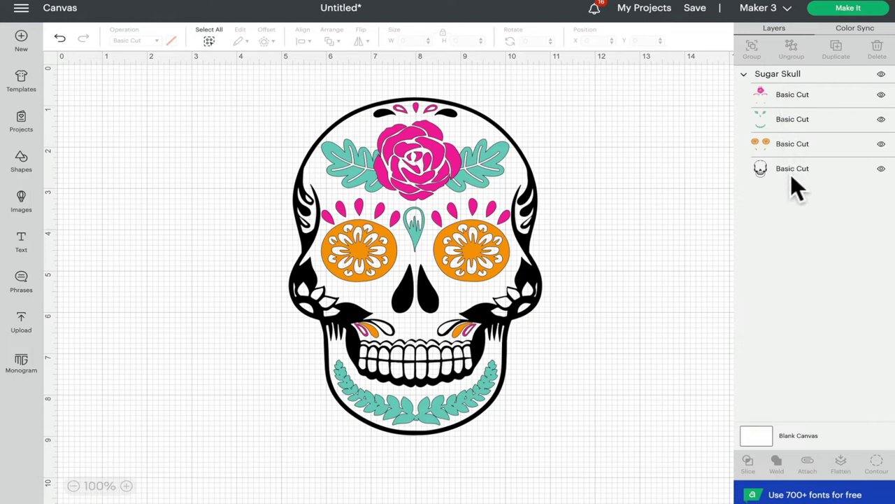
click(487, 185)
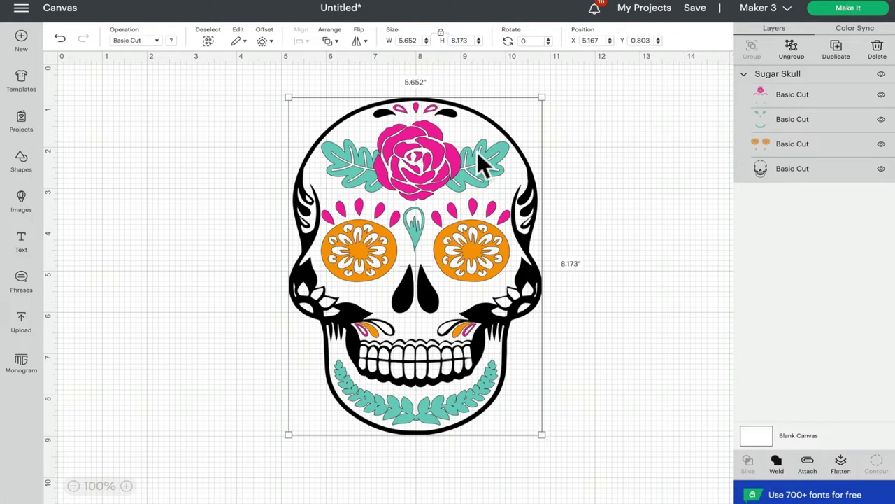
click(639, 172)
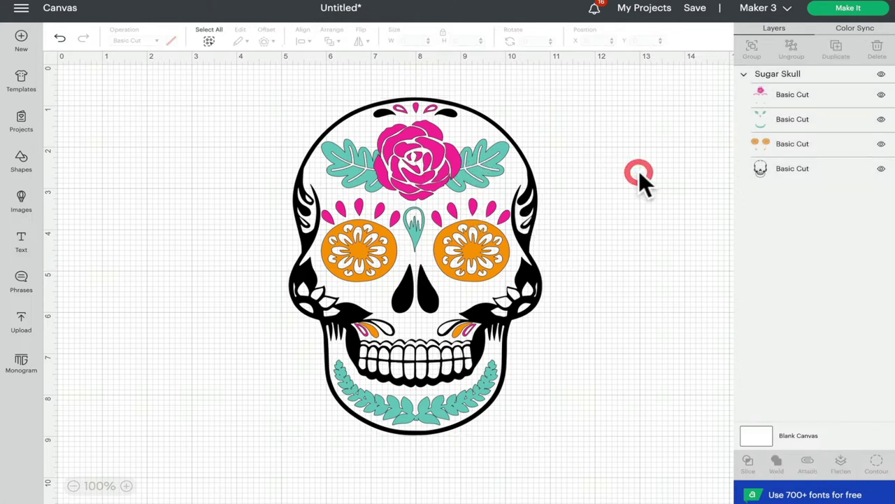
click(796, 119)
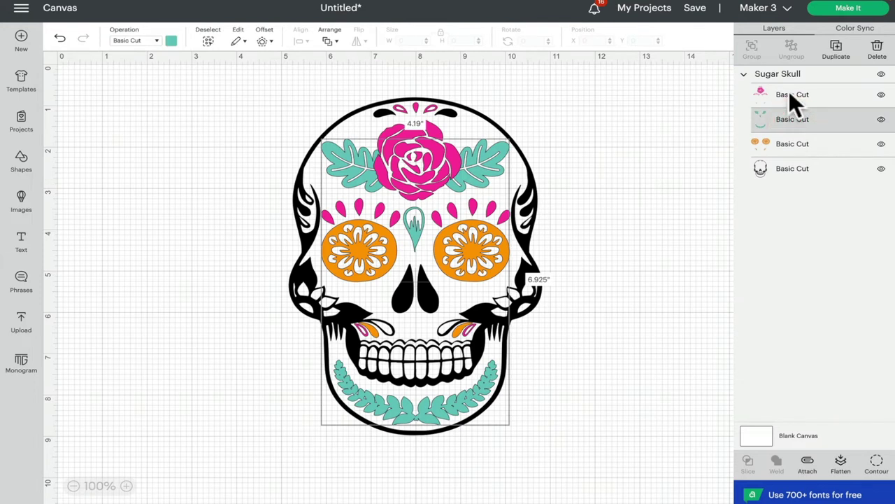
click(788, 91)
click(787, 140)
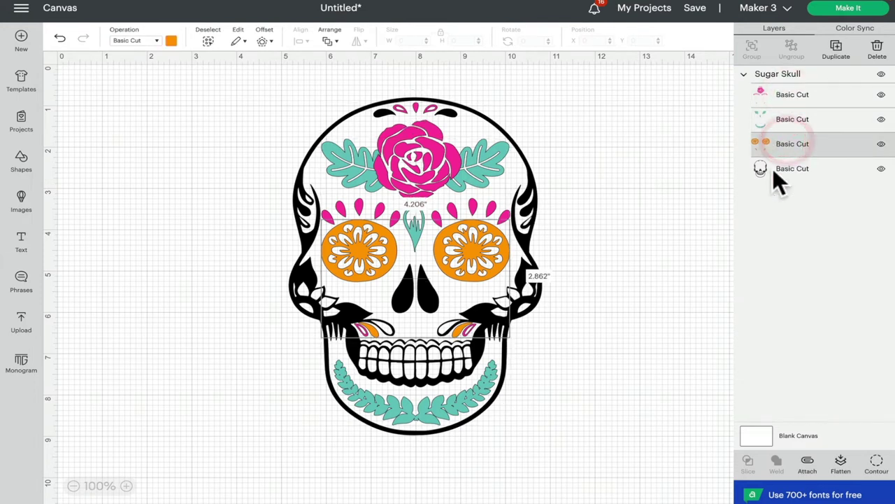
click(773, 168)
click(777, 113)
key(ctrl+a)
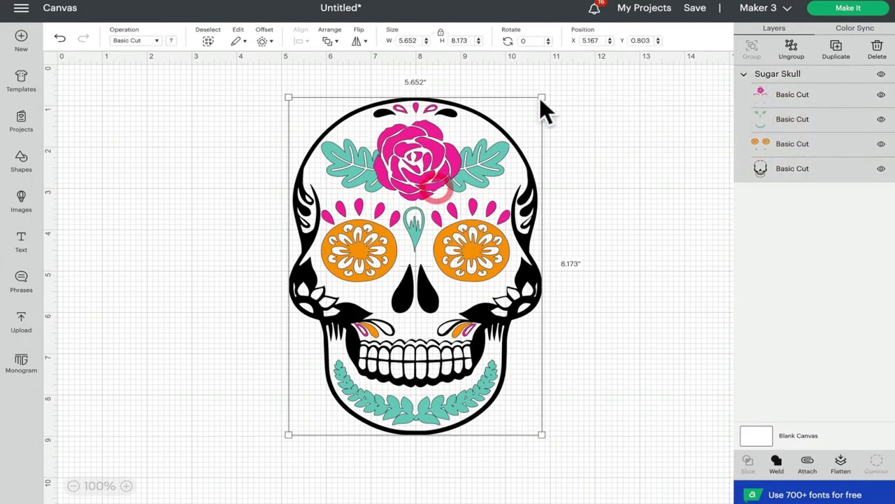
Ungroup the sugar skull, then select the pink, teal and orange layers singly in the Layers panel
click(793, 56)
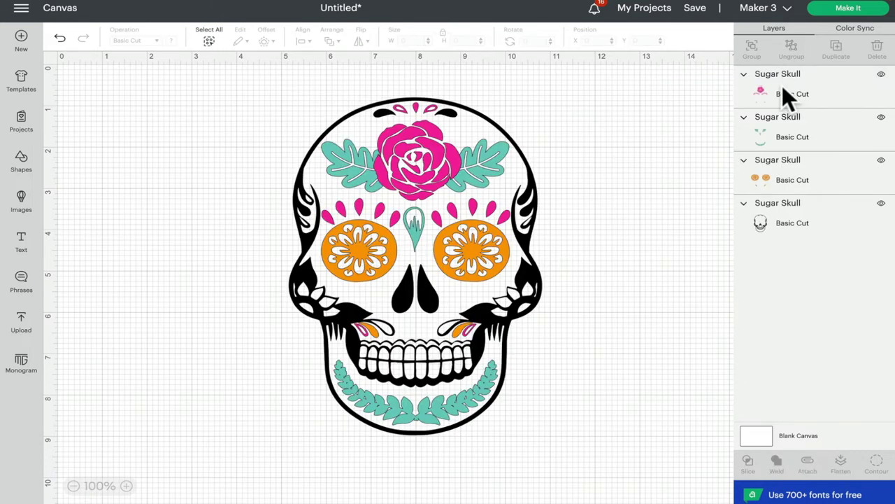
click(782, 87)
click(781, 136)
click(783, 182)
Select individual layers from the artwork: the pink parts, black skull outline and teal leaves
click(651, 209)
click(491, 170)
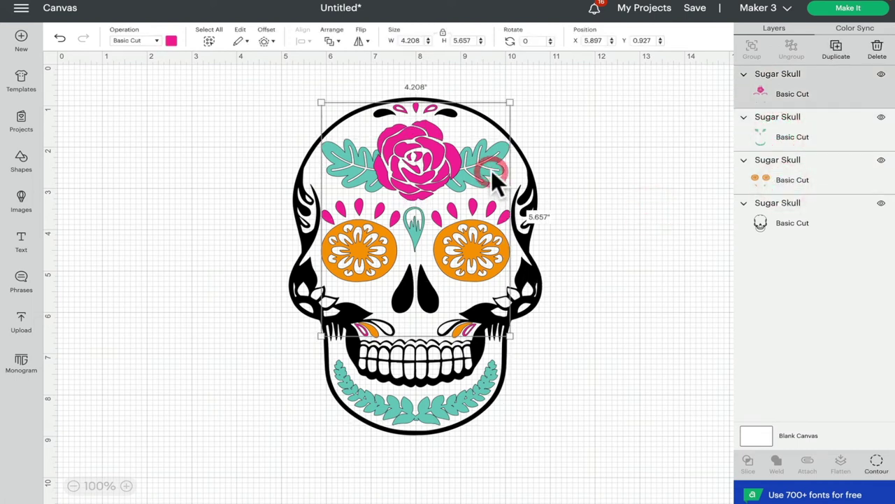
click(526, 234)
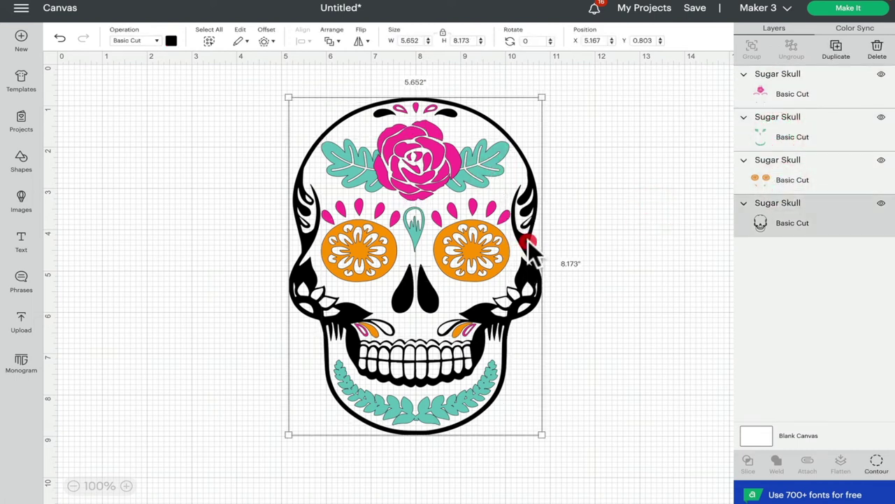
click(465, 403)
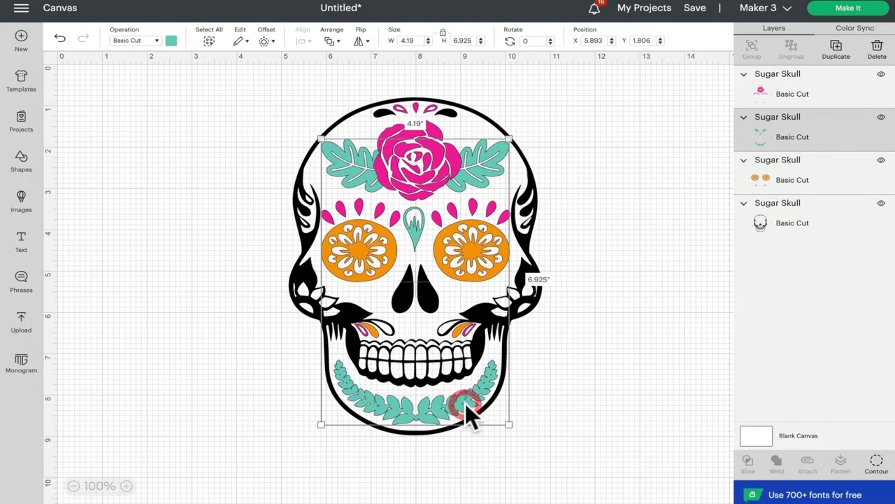
click(357, 324)
click(309, 217)
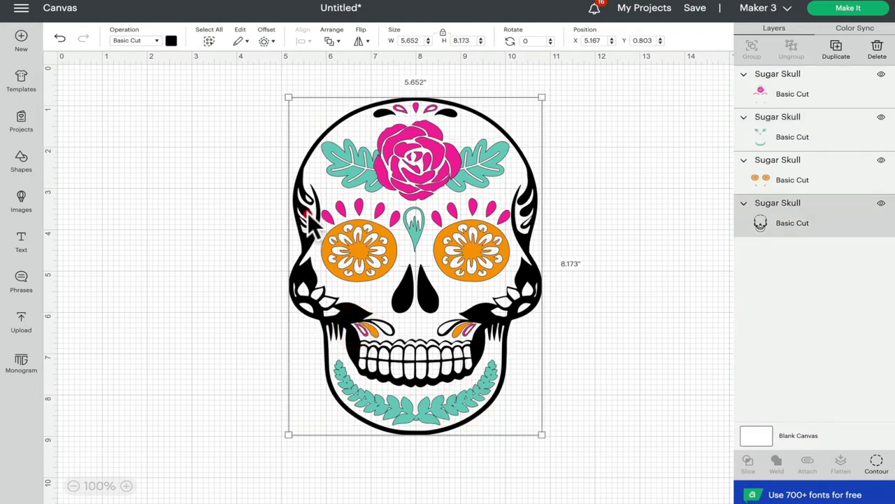
click(352, 214)
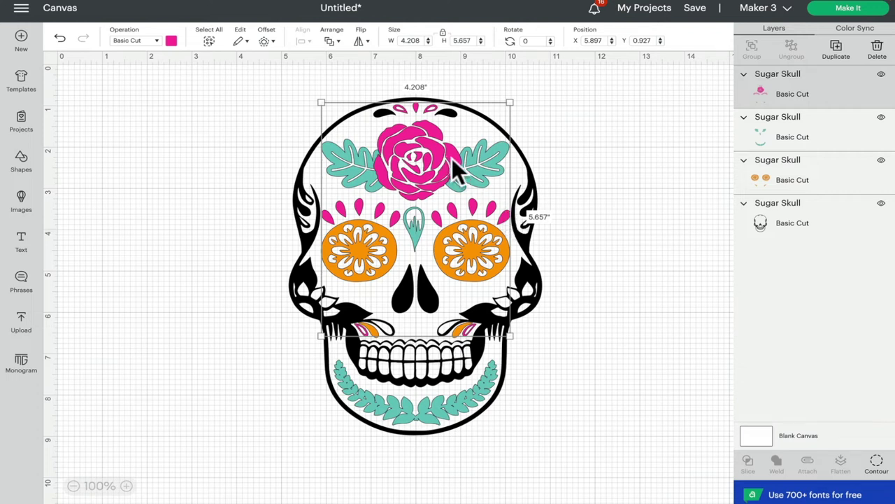
click(489, 174)
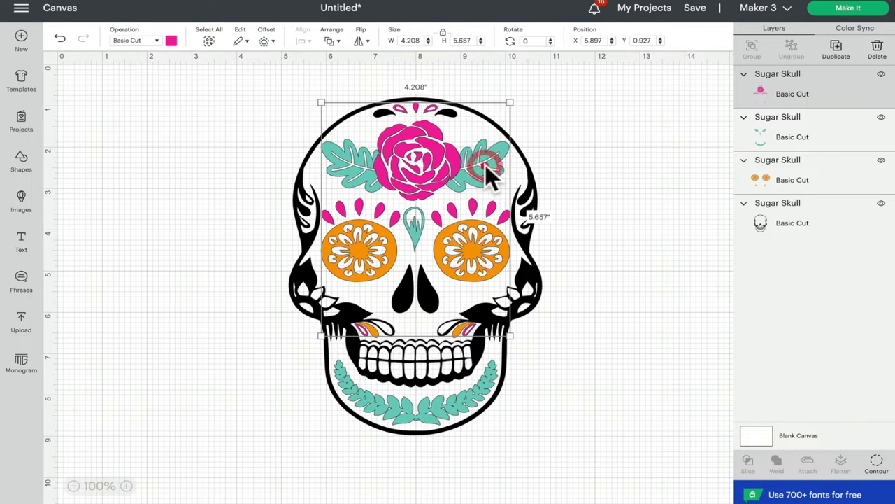
click(338, 149)
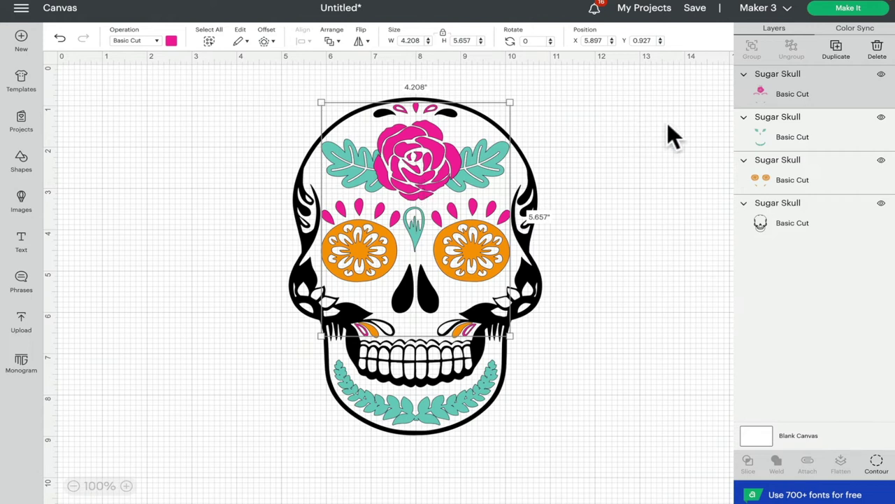
click(784, 129)
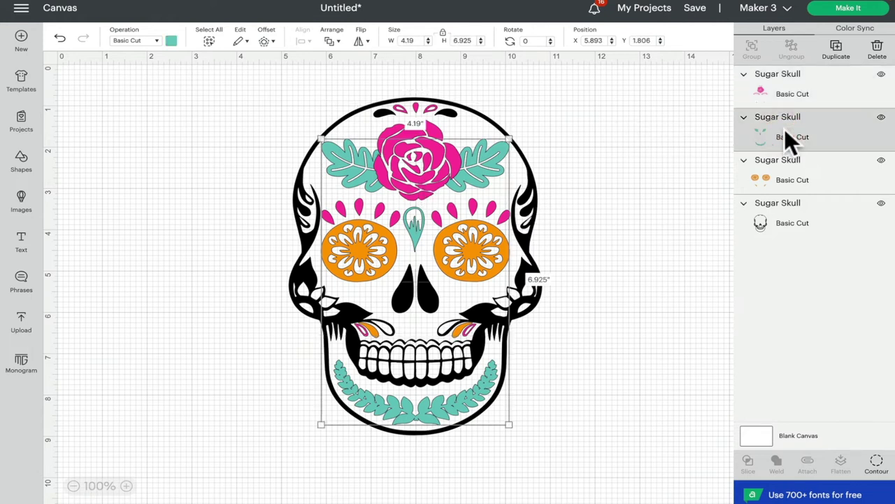
click(636, 199)
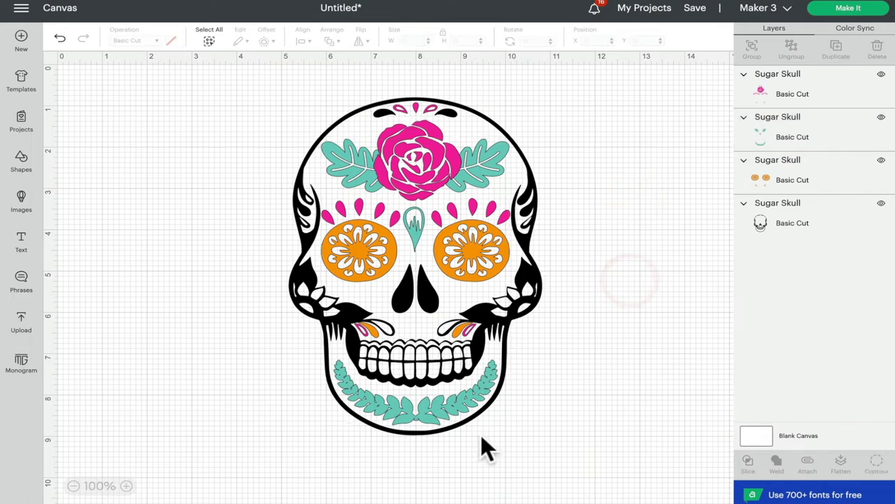
drag(428, 461, 443, 415)
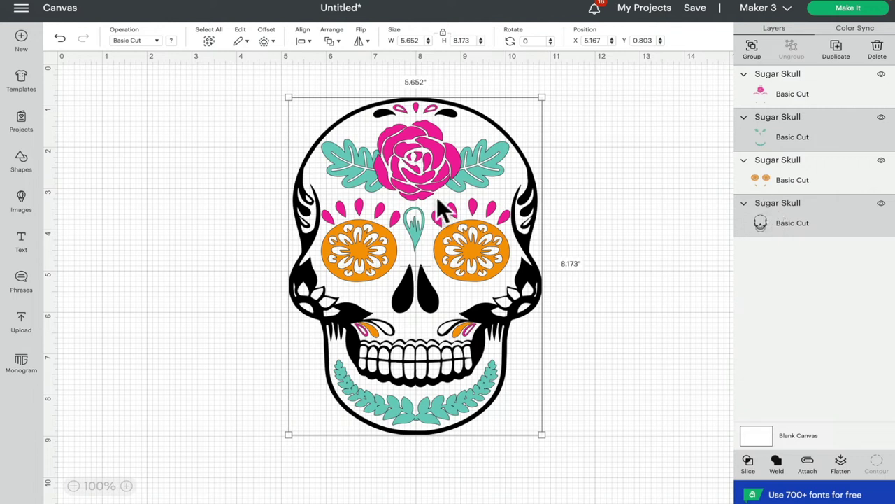
click(616, 188)
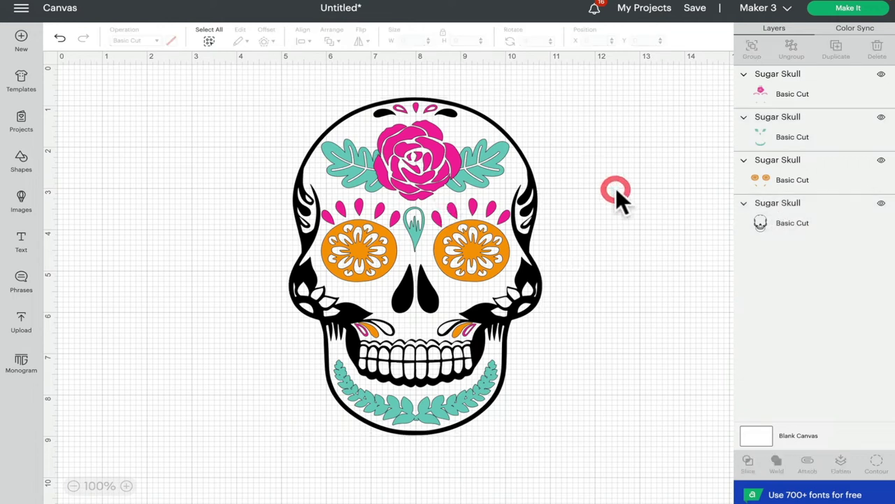
click(805, 133)
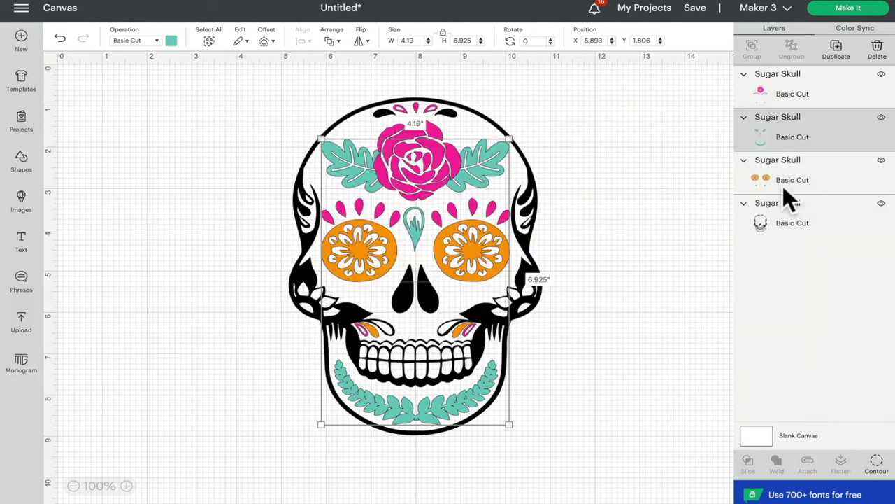
shift+click(782, 179)
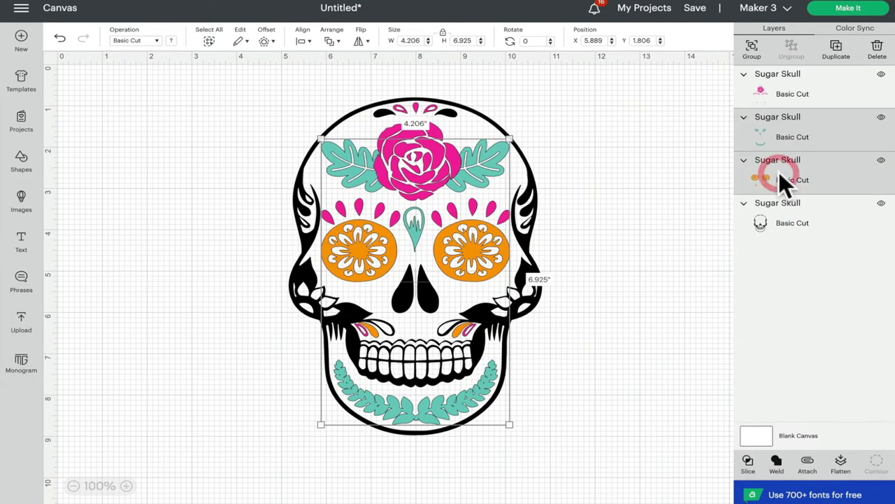
shift+click(773, 222)
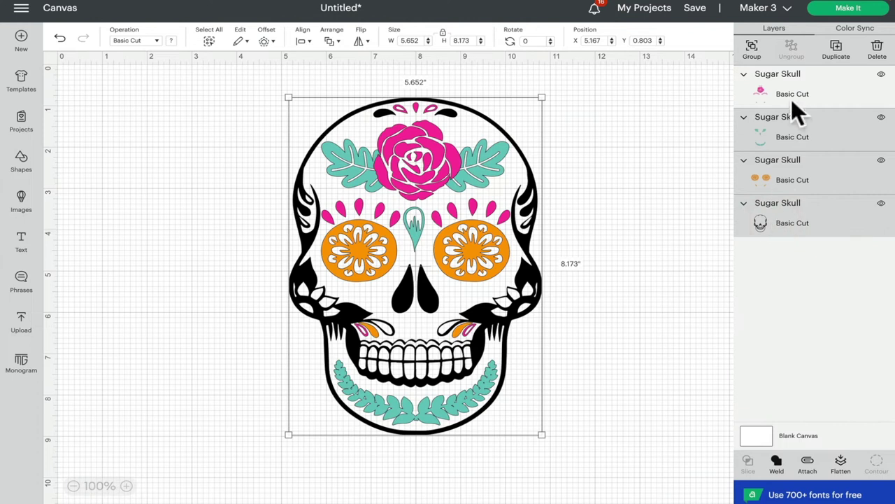
click(792, 75)
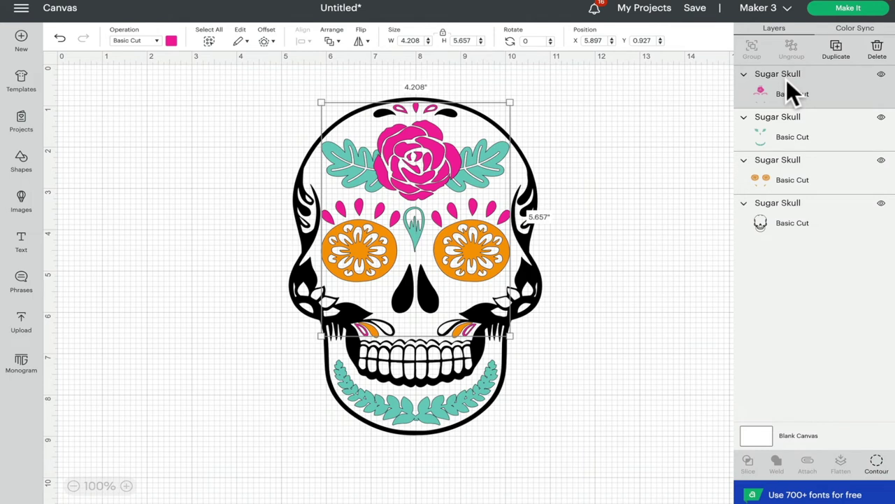
shift+click(790, 165)
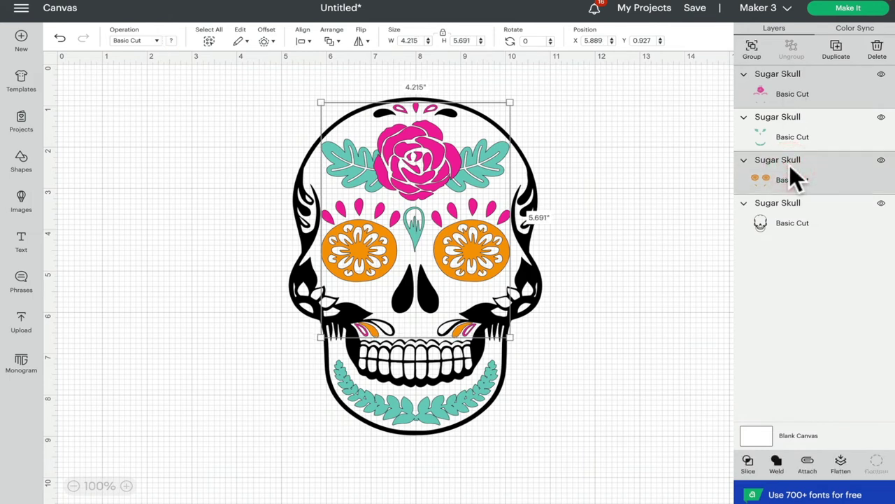
click(668, 183)
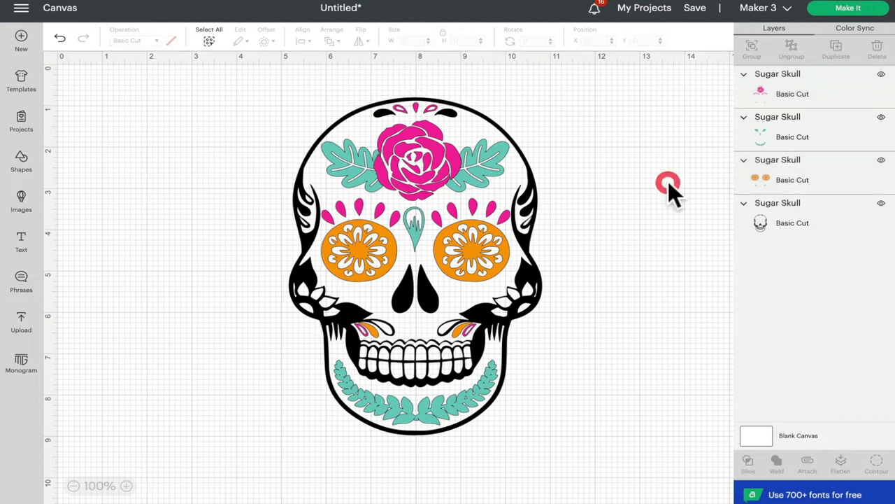
click(881, 119)
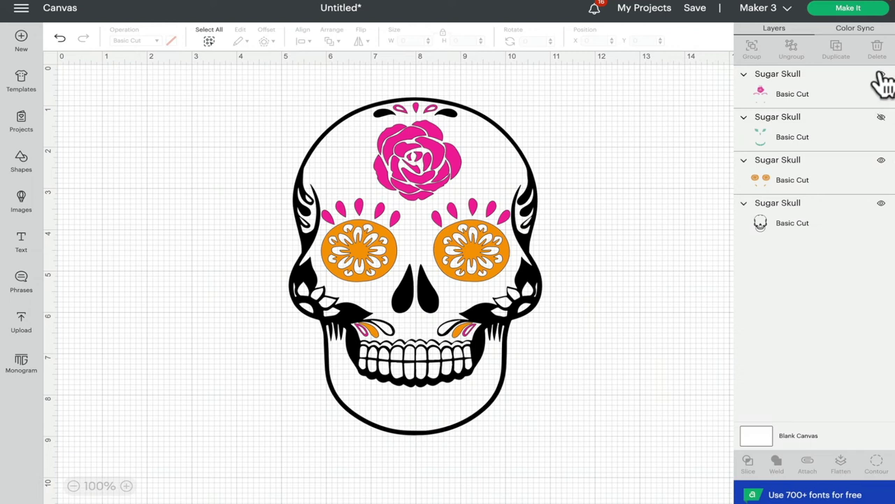
click(881, 73)
click(881, 117)
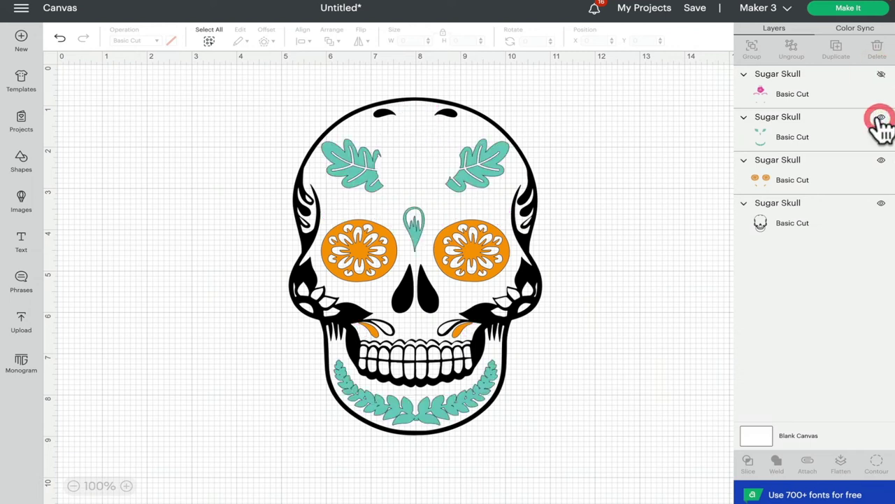
click(464, 179)
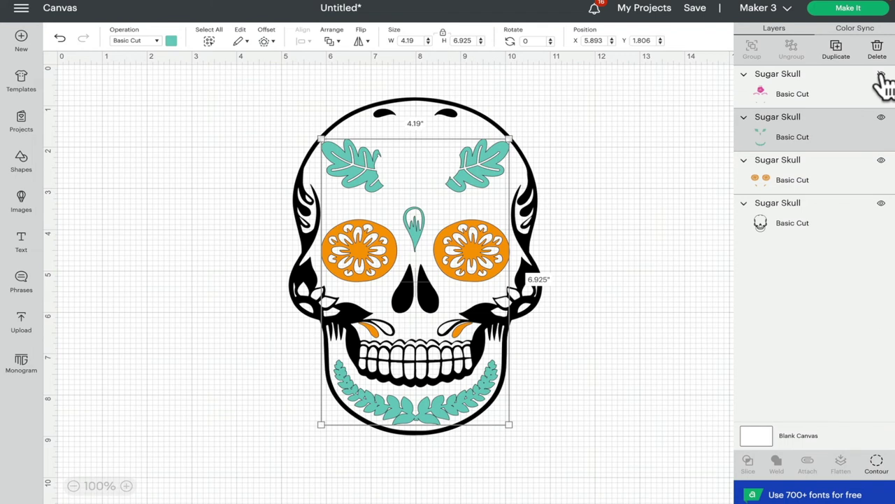
click(881, 75)
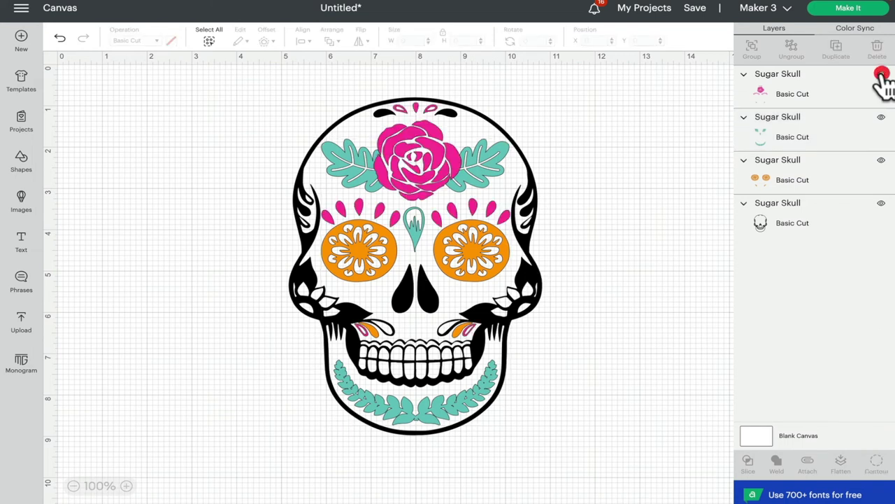
click(881, 75)
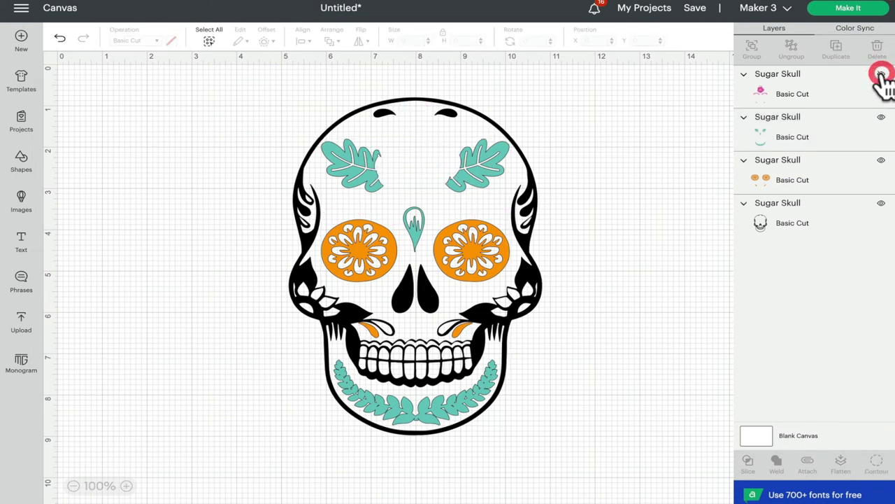
click(881, 75)
click(882, 118)
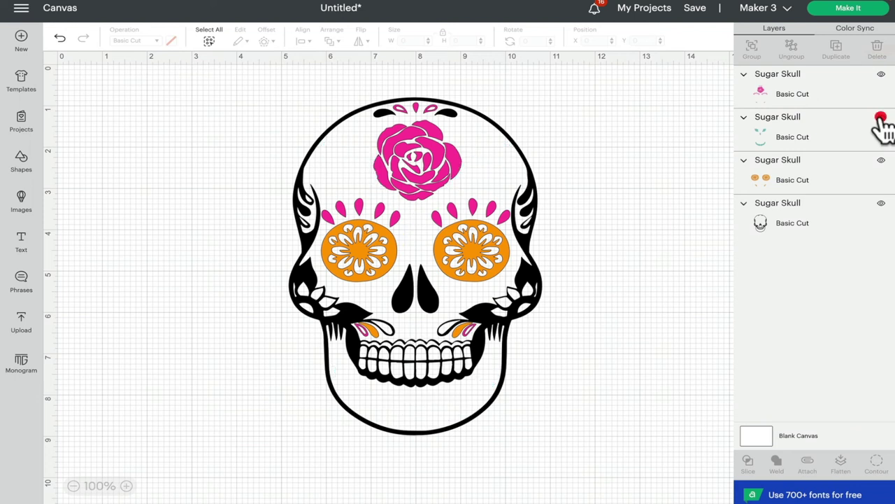
click(881, 117)
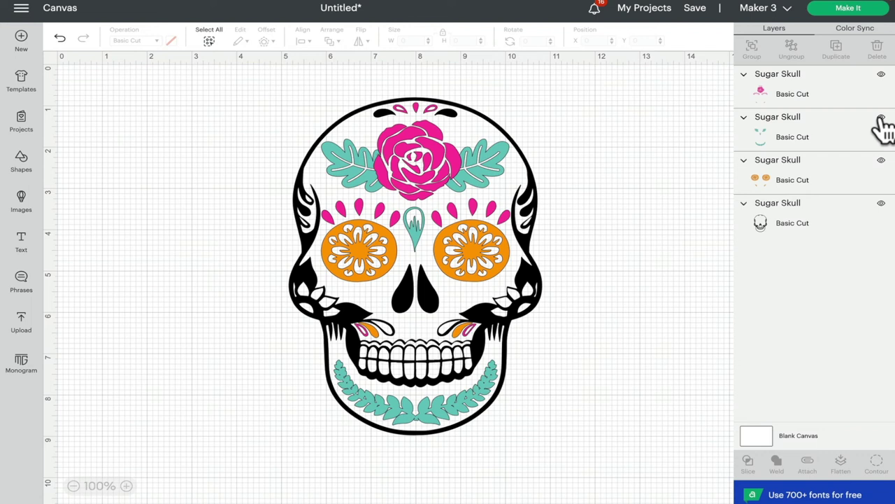
Hide and reshow the teal leaves layer, then marquee-select the teal and black layers at the chin
click(881, 117)
click(882, 117)
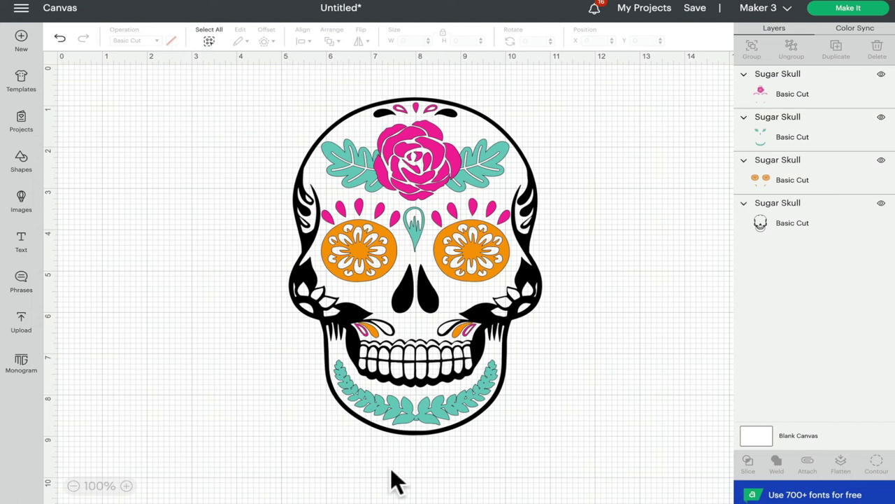
drag(407, 458, 431, 417)
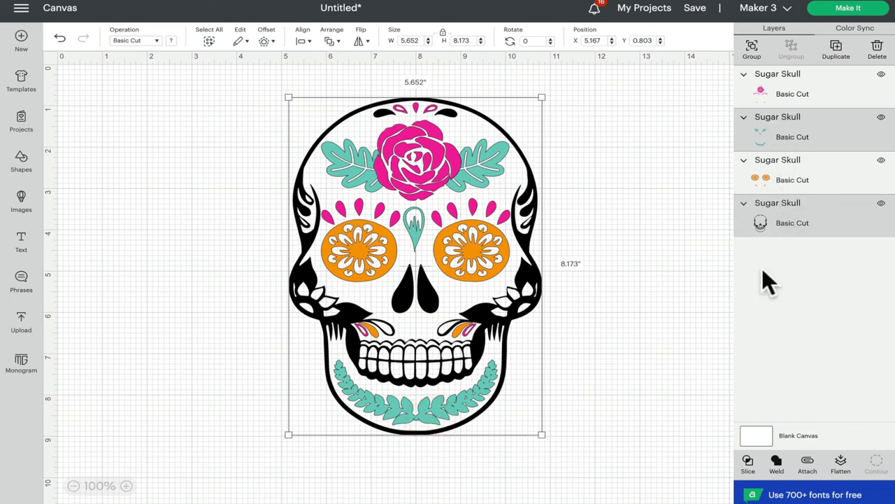
click(654, 266)
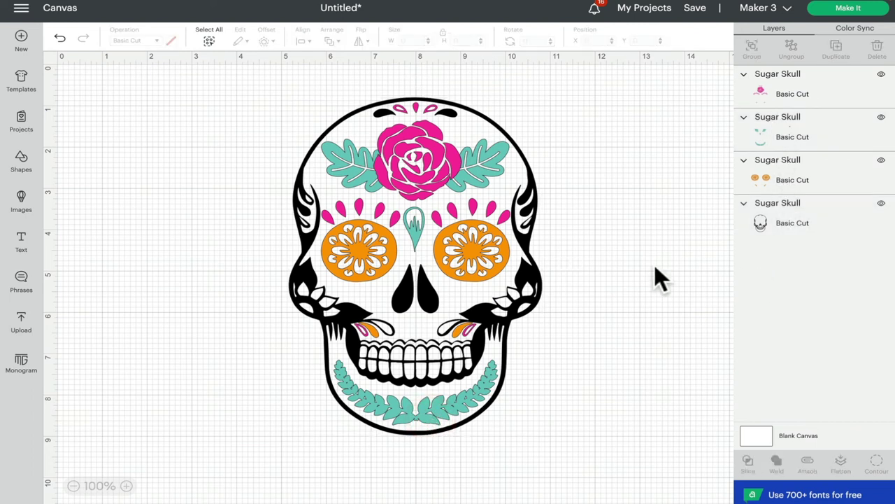
Shift-select the pink, teal and black layers, then hide the pink rose layer and select the teal leaves
click(797, 84)
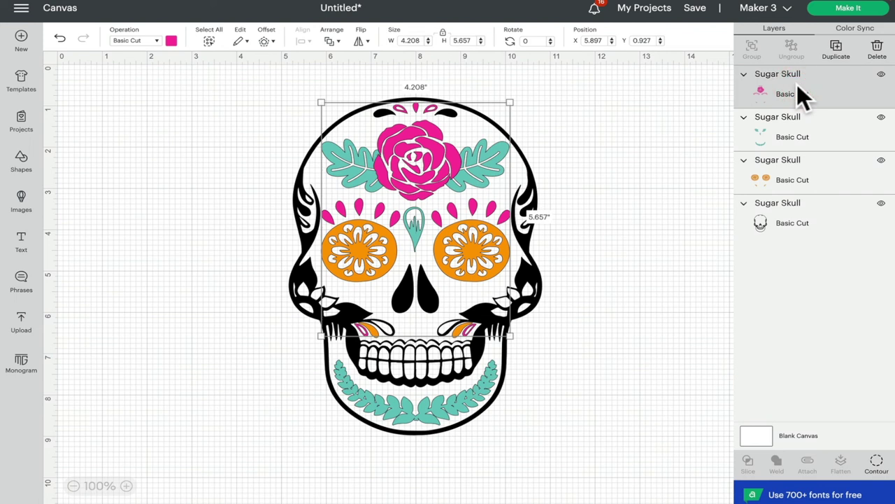
shift+click(804, 124)
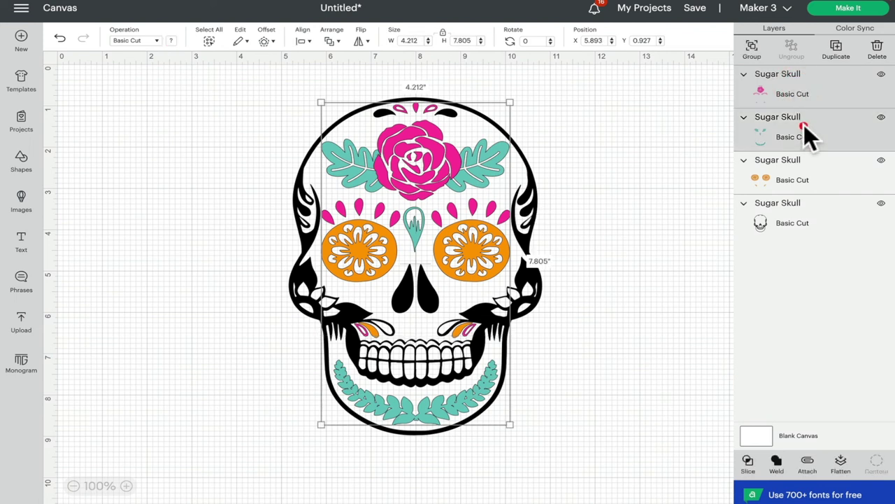
shift+click(776, 209)
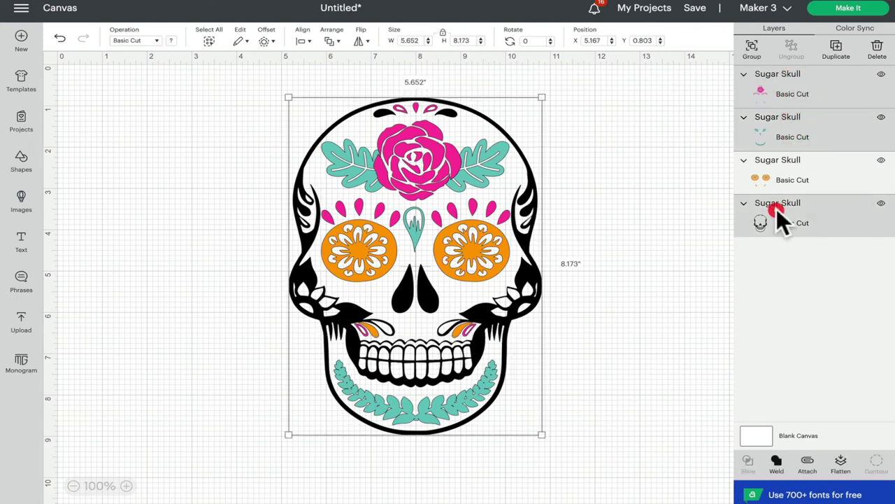
click(679, 209)
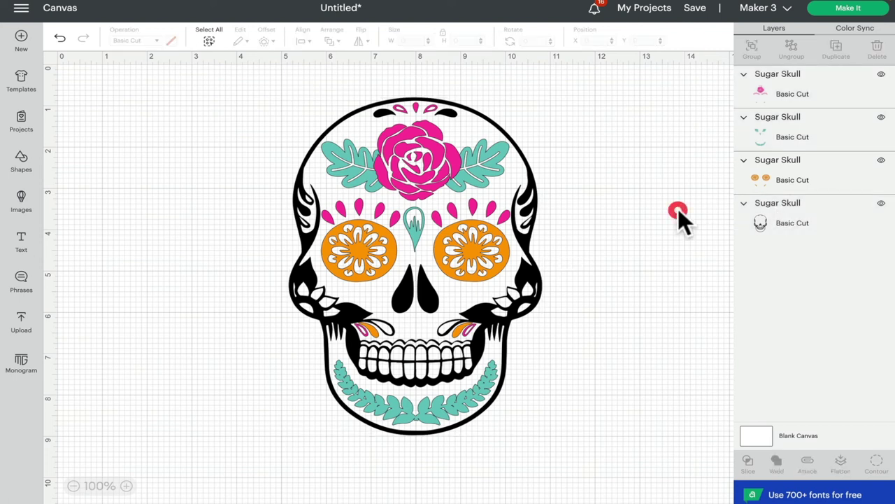
click(880, 75)
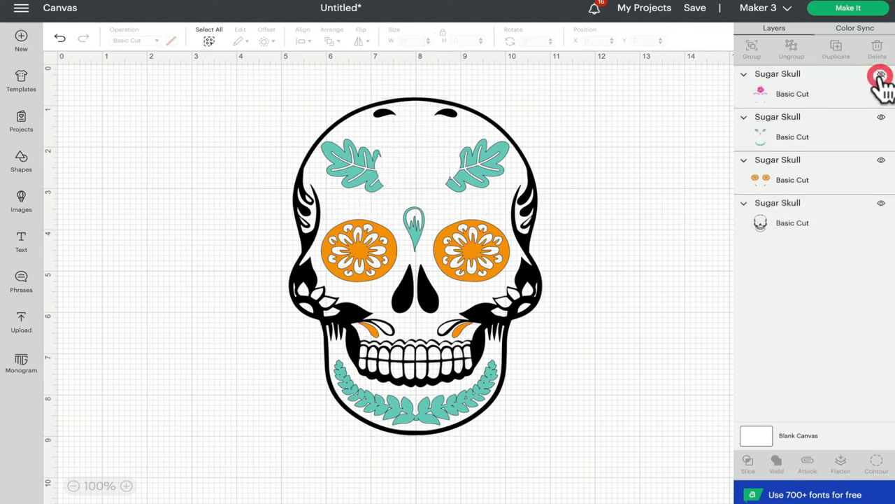
click(473, 171)
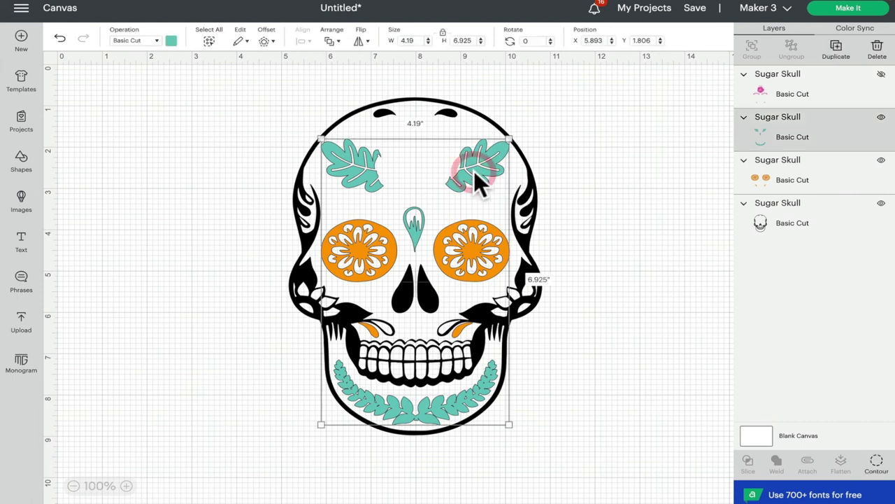